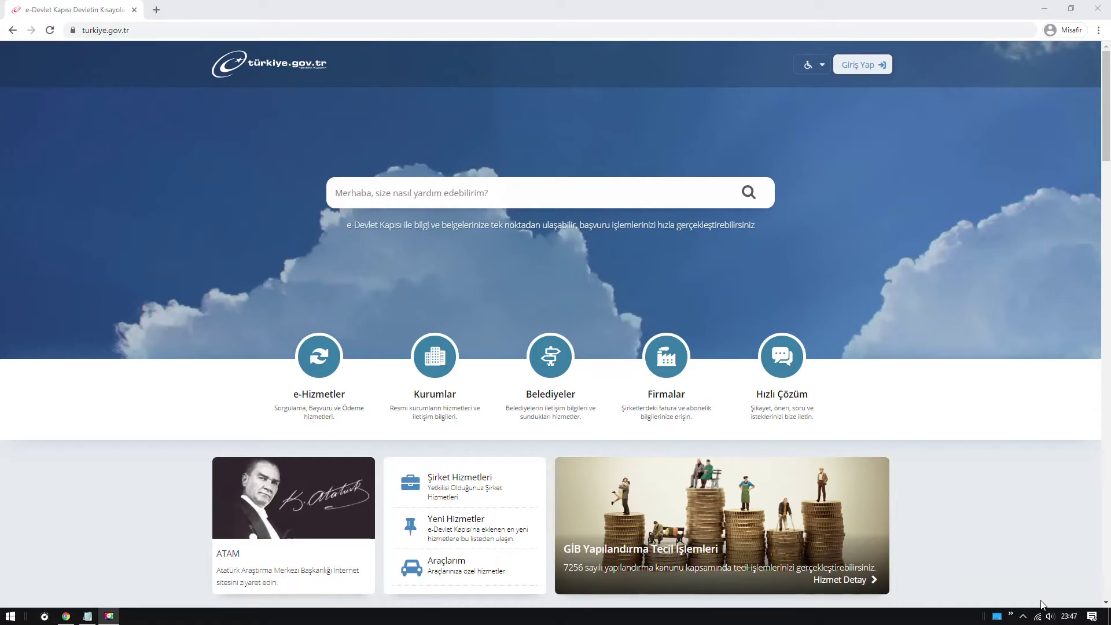
Sign in with the T.C. Kimlik No and e-Devlet password, then search for 'ticari elek'.
{"action": "left_click", "coordinate": [866, 66]}
{"action": "left_click", "coordinate": [865, 65]}
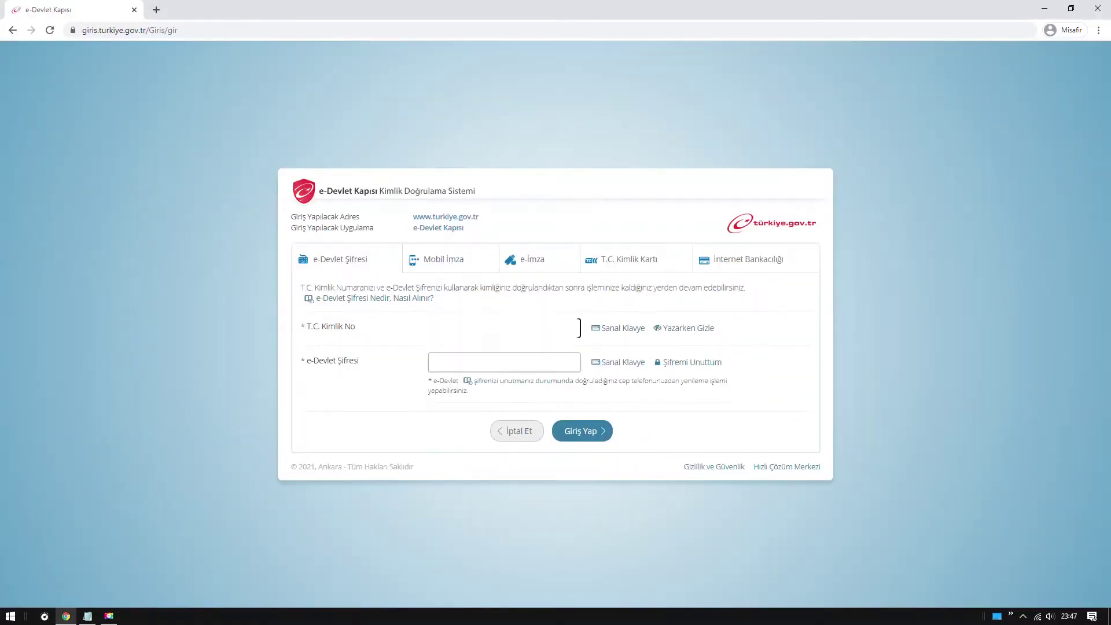
{"action": "key", "text": "Tab"}
{"action": "type", "text": "••••••"}
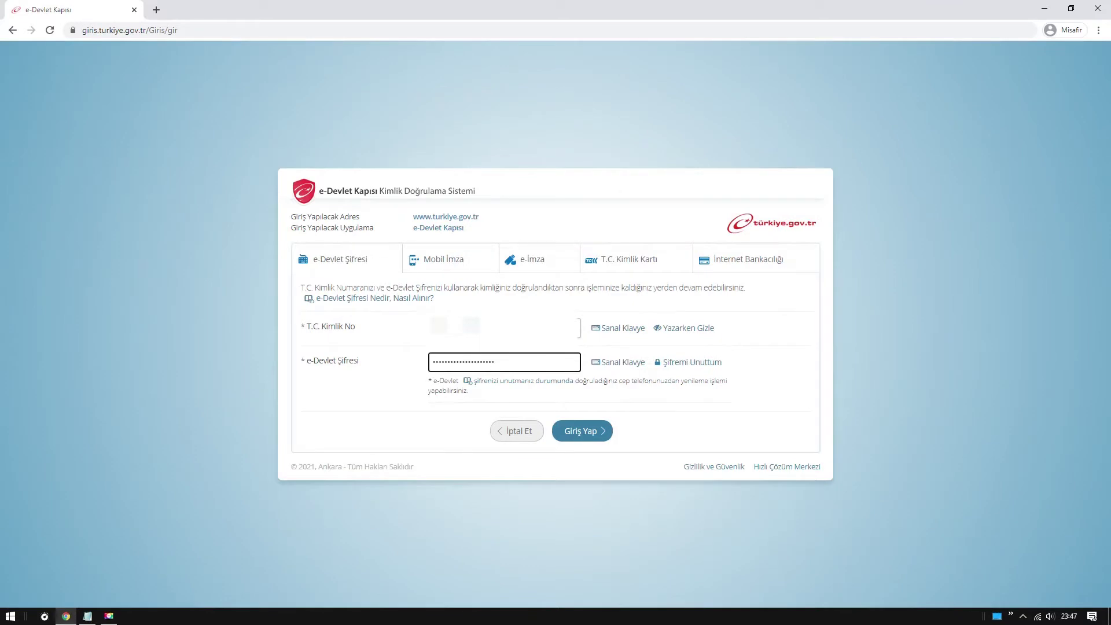
{"action": "left_click", "coordinate": [588, 434]}
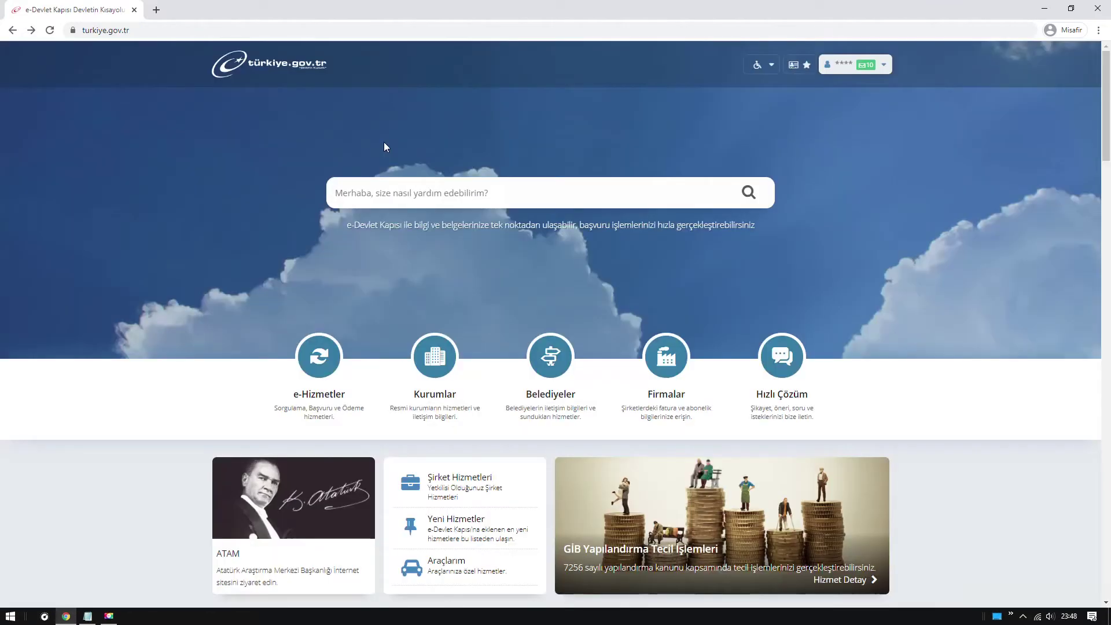
{"action": "left_click", "coordinate": [383, 188]}
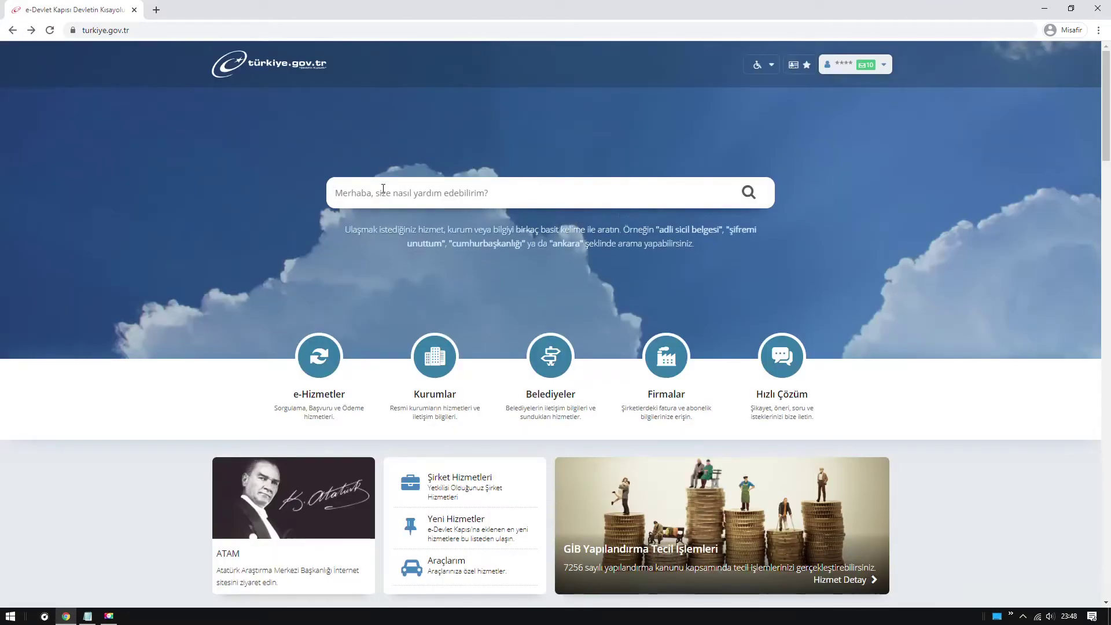
{"action": "type", "text": "ticari elek"}
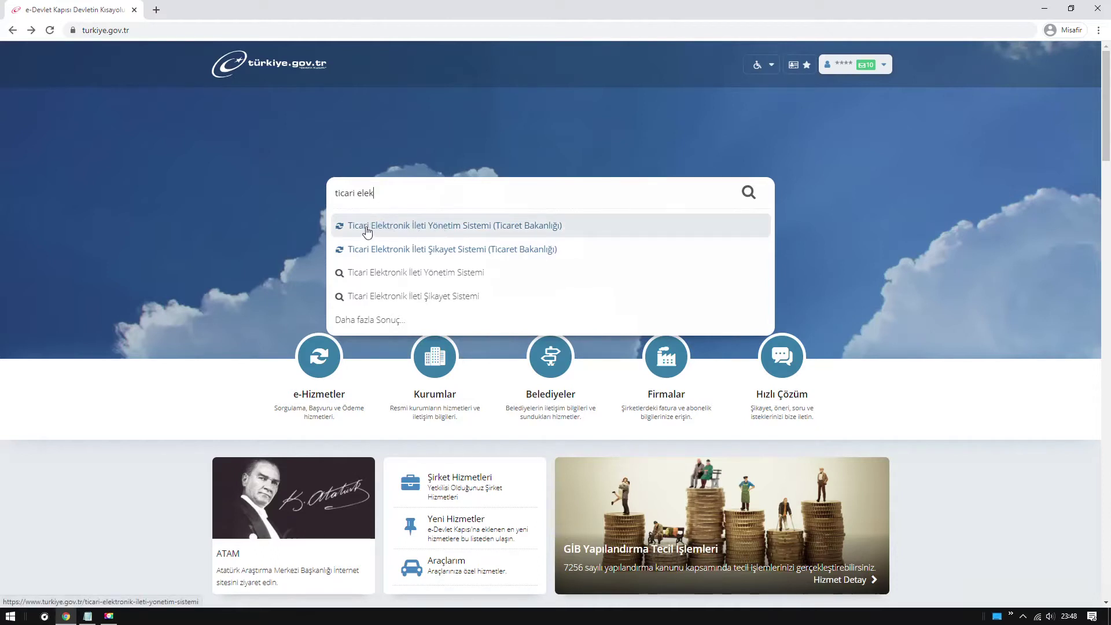
Open Ticari Elektronik İleti Yönetim Sistemi from the suggestions and start 'Yeni İletişim Adresi Ekle'.
{"action": "left_click", "coordinate": [456, 227]}
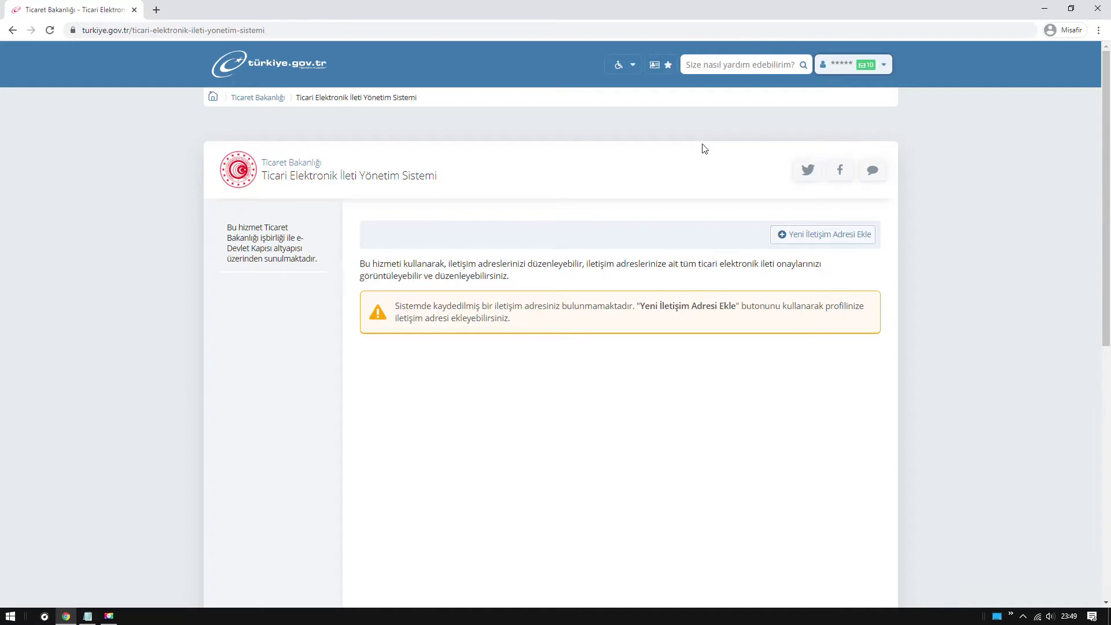
{"action": "left_click", "coordinate": [838, 238]}
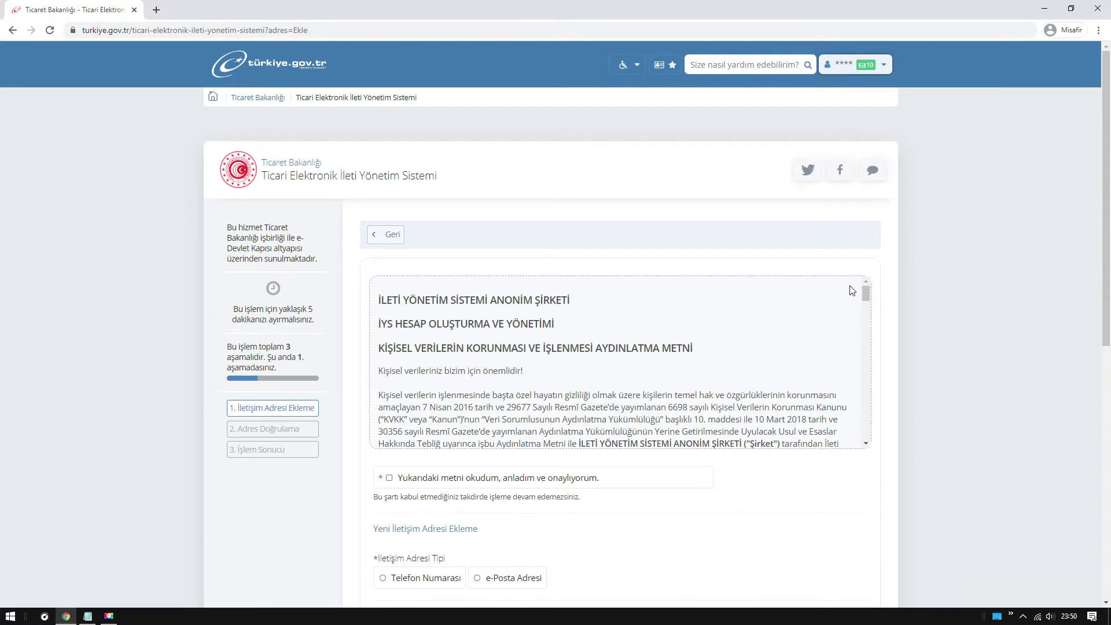
Read through and accept the consent text, and choose Telefon Numarası as the address type.
{"action": "left_click_drag", "start_coordinate": [866, 297], "coordinate": [865, 351]}
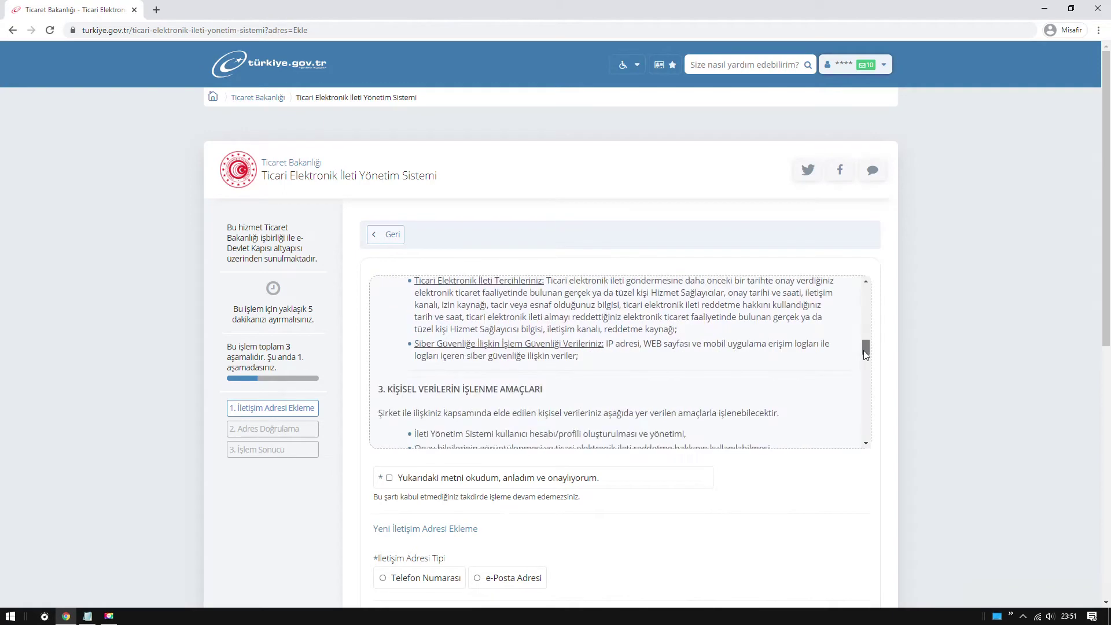
{"action": "scroll", "coordinate": [759, 422], "scroll_direction": "down", "scroll_amount": 5}
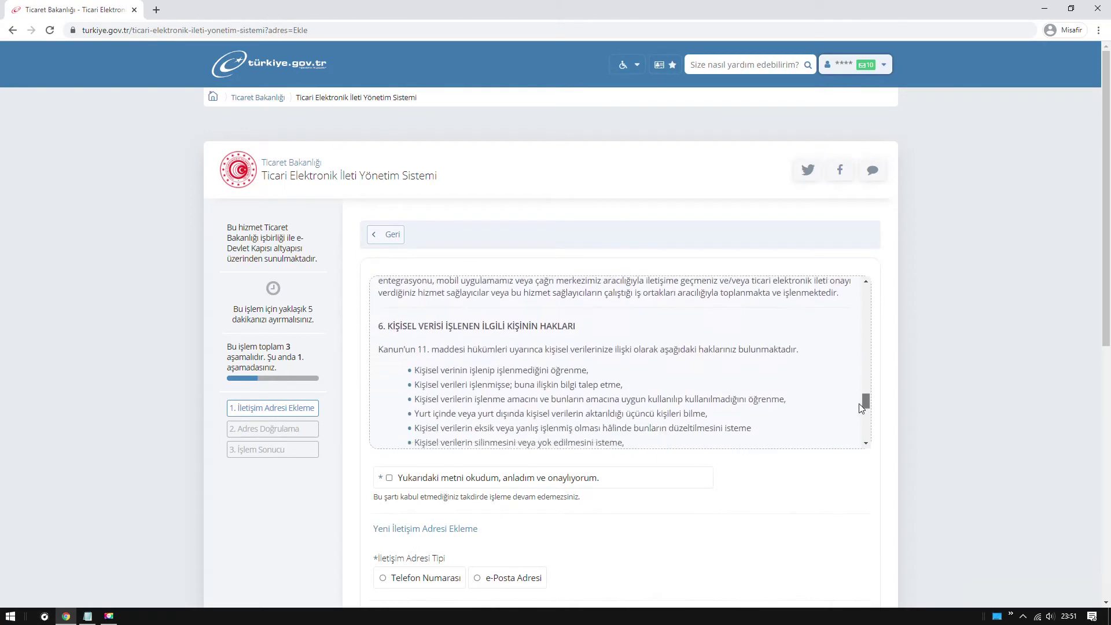
{"action": "scroll", "coordinate": [756, 422], "scroll_direction": "down", "scroll_amount": 10}
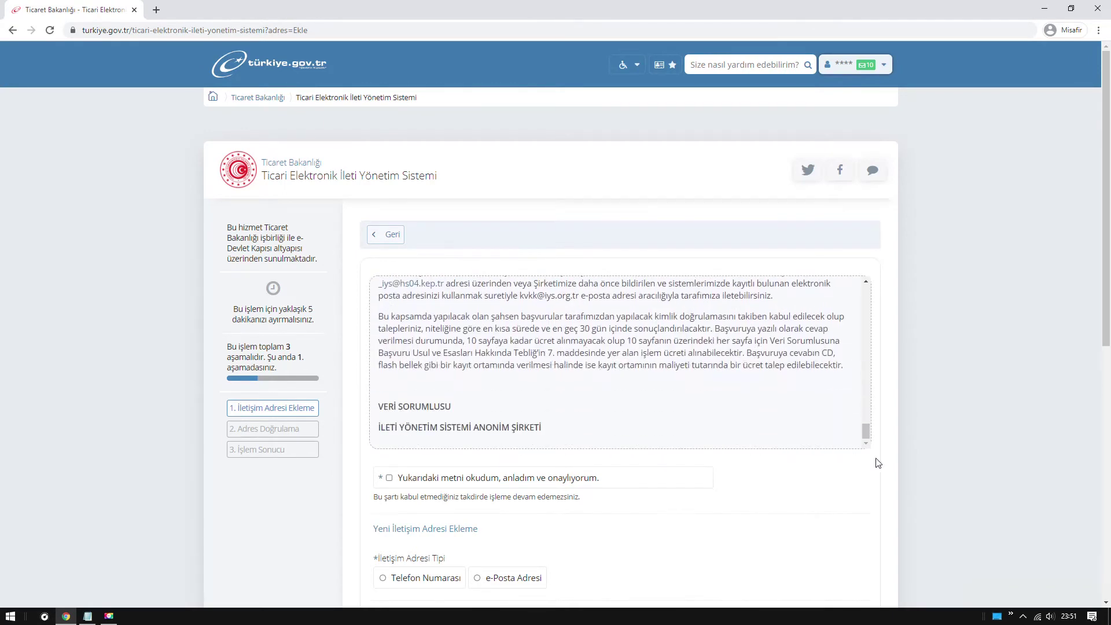
{"action": "scroll", "coordinate": [912, 468], "scroll_direction": "down", "scroll_amount": 2}
{"action": "scroll", "coordinate": [912, 468], "scroll_direction": "down", "scroll_amount": 1}
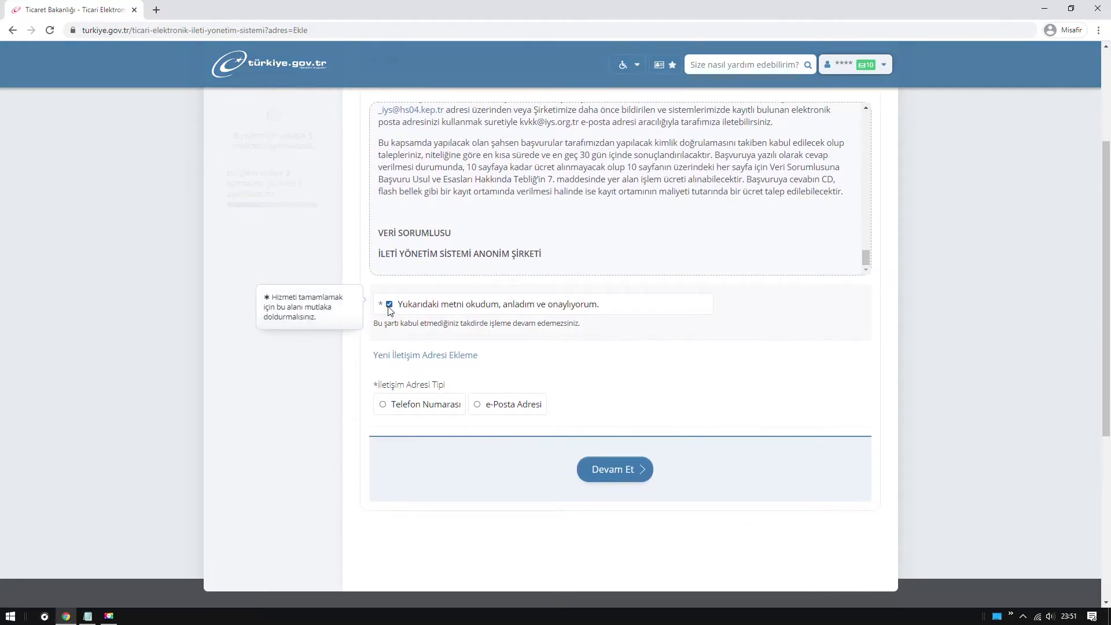
{"action": "left_click", "coordinate": [384, 405]}
{"action": "scroll", "coordinate": [403, 346], "scroll_direction": "down", "scroll_amount": 2}
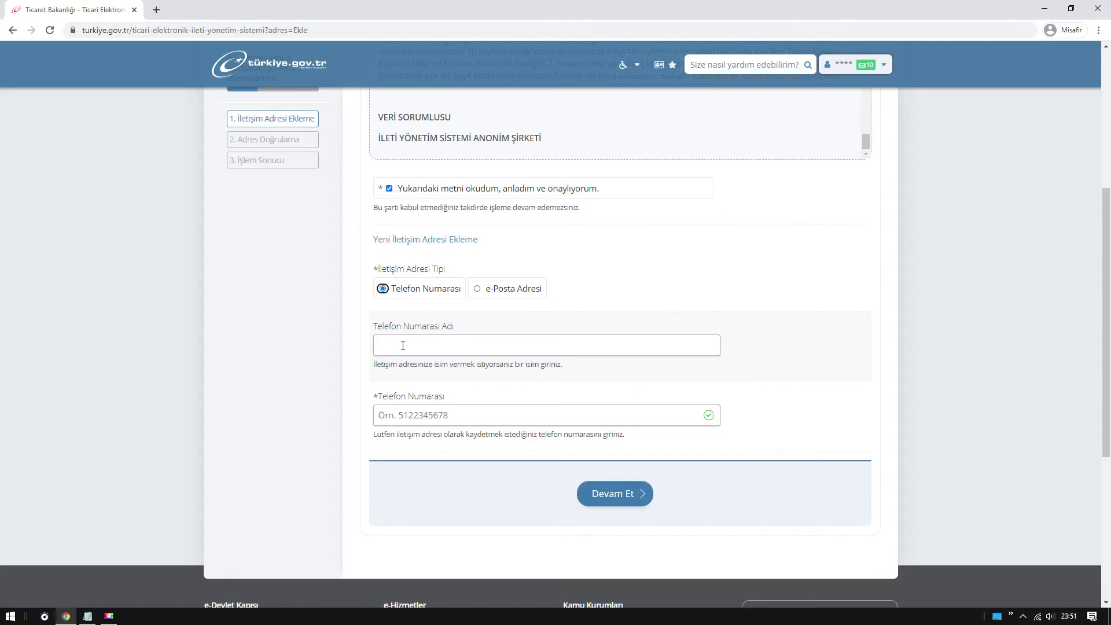
Enter the phone name hat1 and the phone number, then continue to verification.
{"action": "left_click", "coordinate": [403, 346]}
{"action": "type", "text": "hat1"}
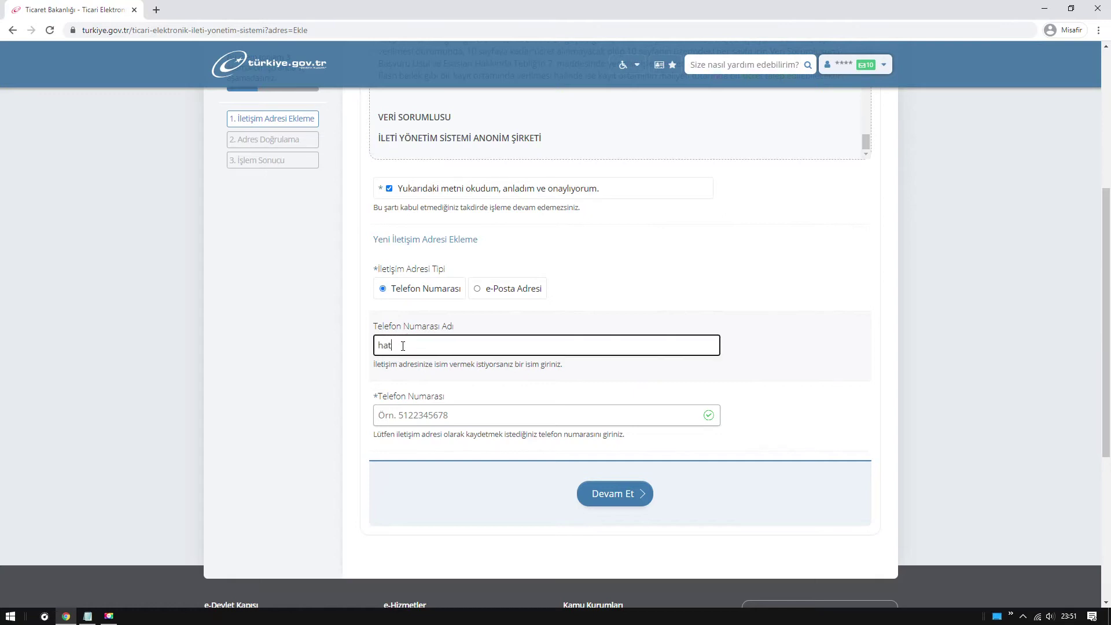
{"action": "left_click", "coordinate": [416, 417]}
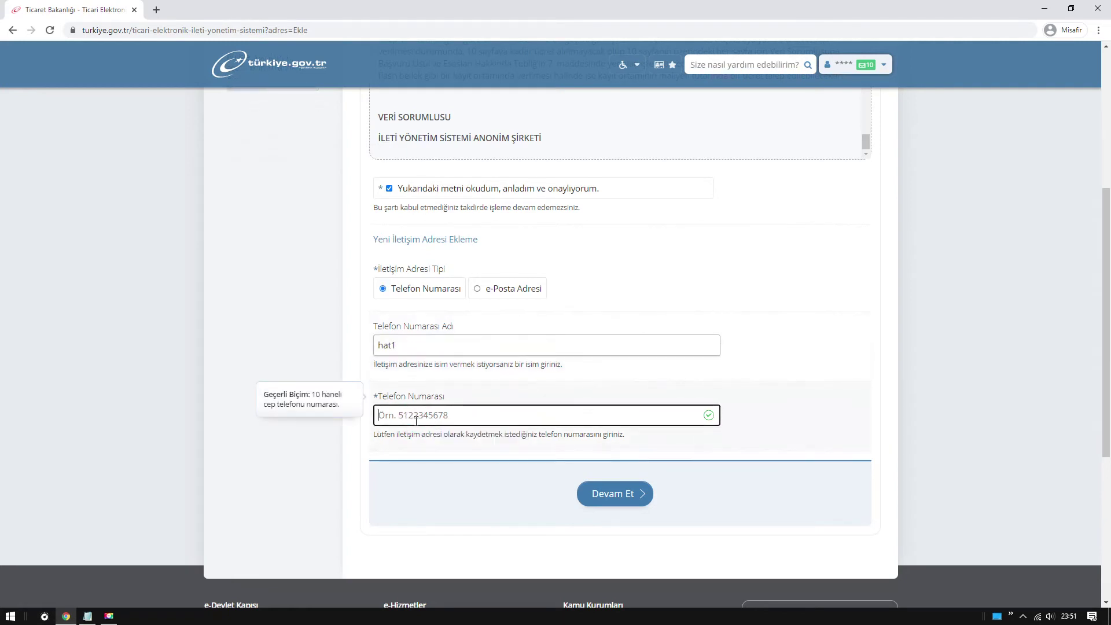
{"action": "type", "text": "506"}
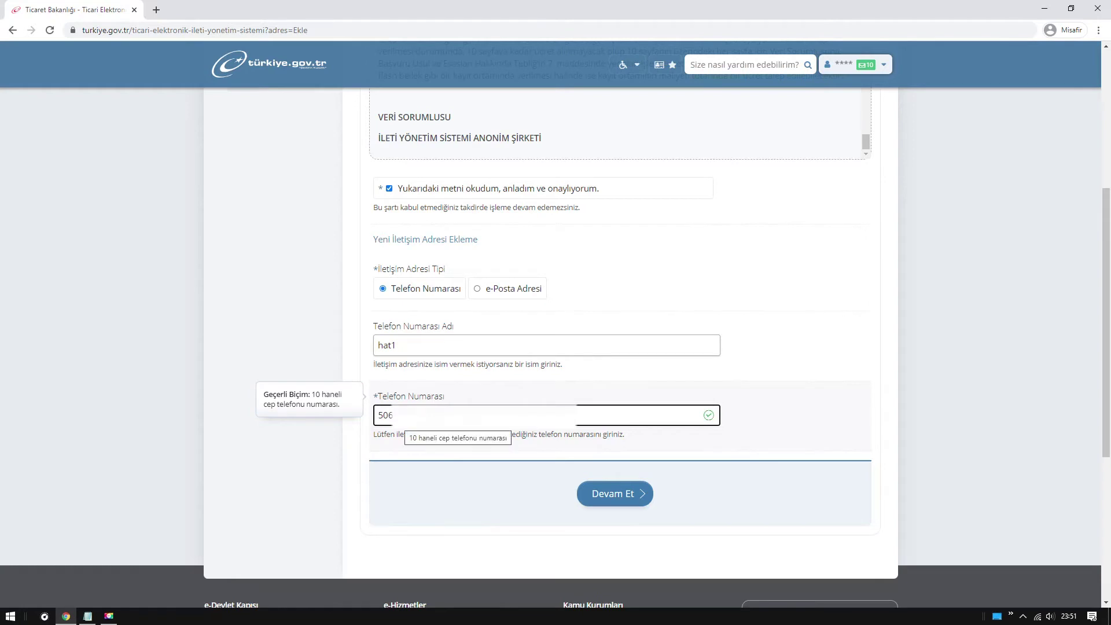
{"action": "left_click", "coordinate": [614, 506]}
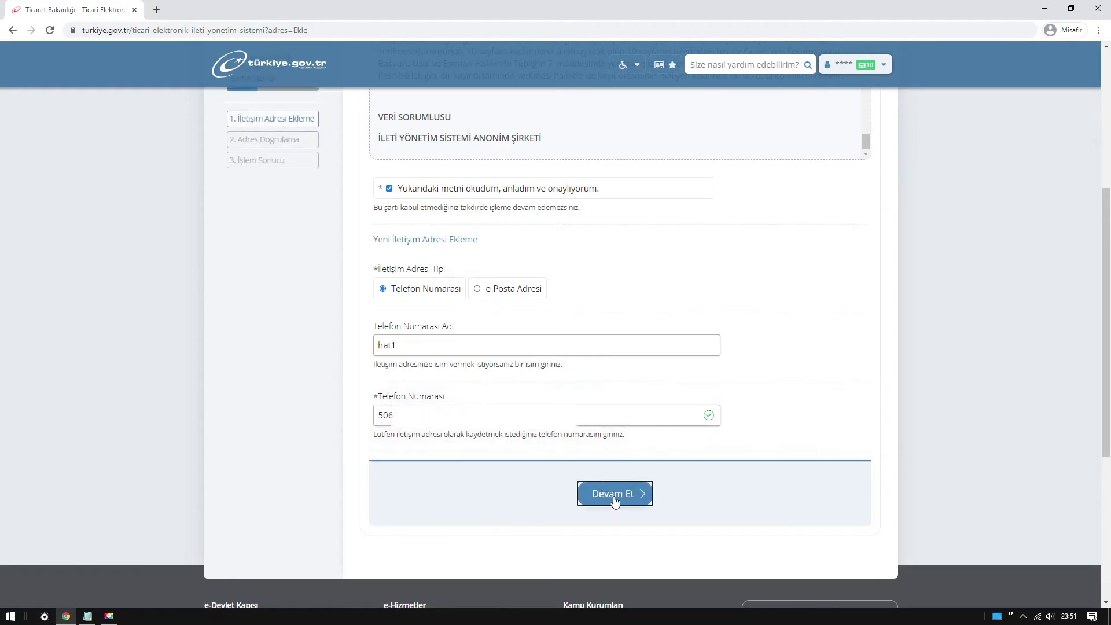
Enter the SMS verification code and confirm it with Doğrula.
{"action": "mouse_move", "coordinate": [483, 401]}
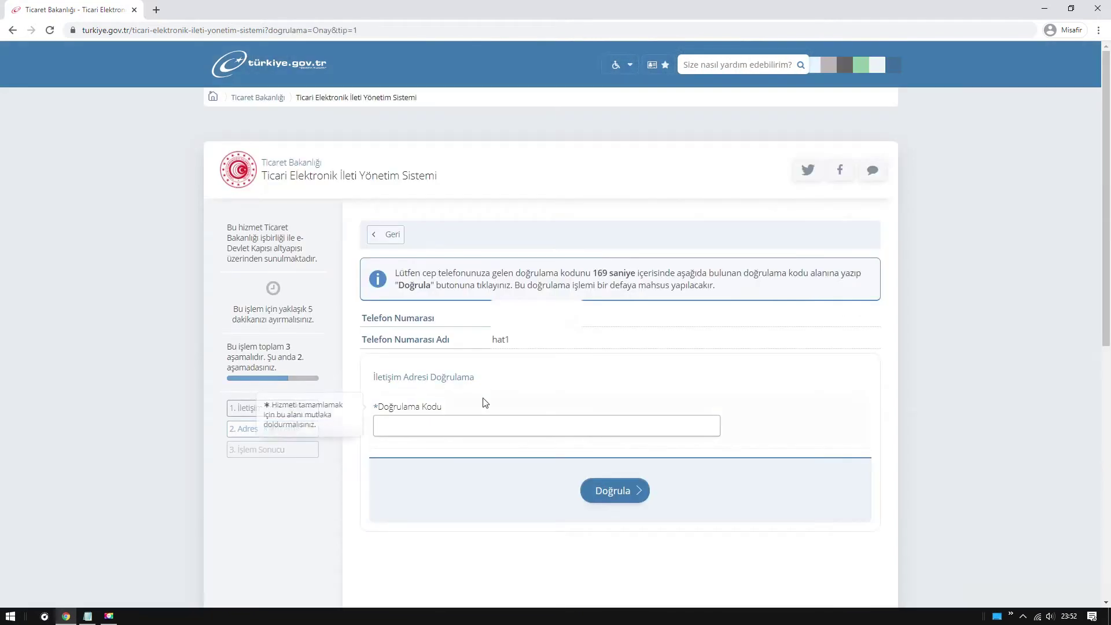
{"action": "left_click", "coordinate": [438, 423]}
{"action": "left_click", "coordinate": [621, 492]}
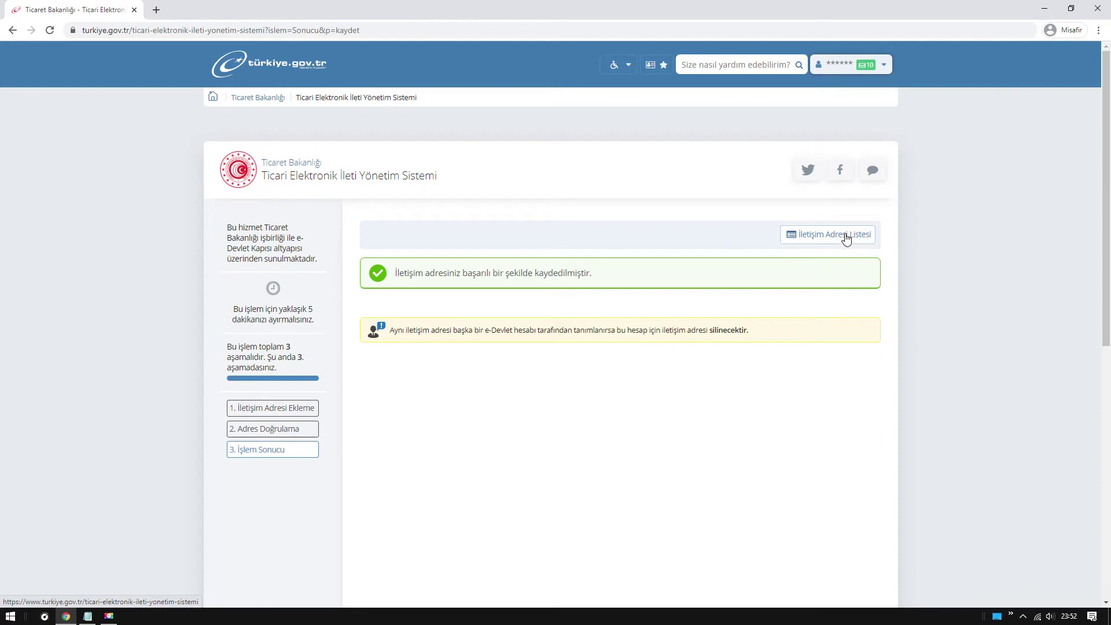
Open İletişim Adresi Listesi to see the saved hat1 phone entry.
{"action": "left_click", "coordinate": [847, 237]}
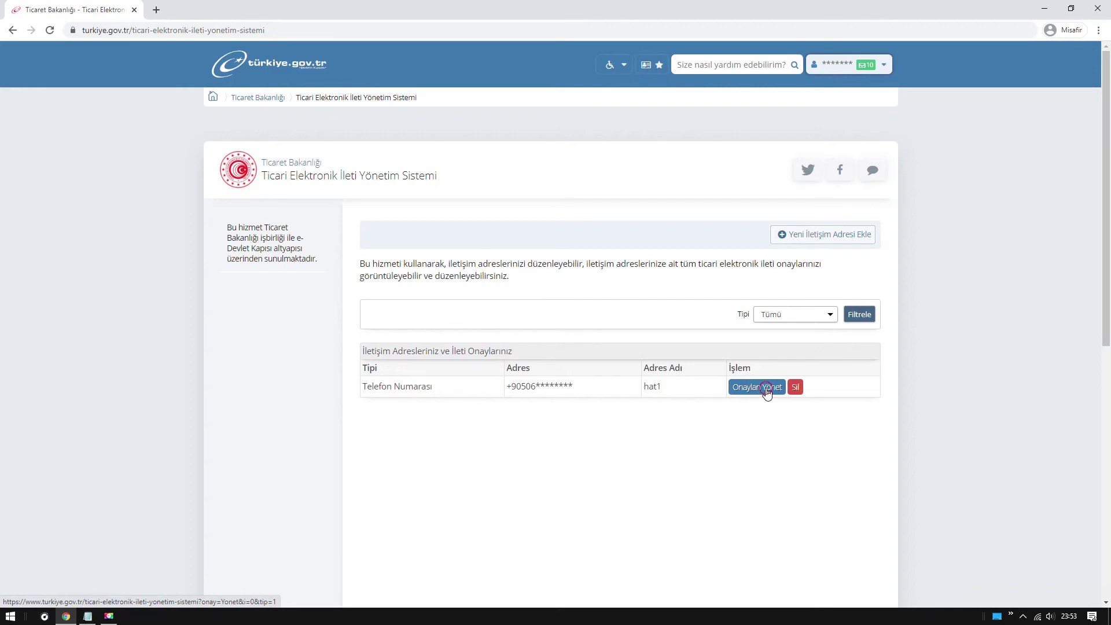
Open Onayları Yönet for hat1 and review the Hizmet Sağlayıcı Listesi consents.
{"action": "left_click", "coordinate": [758, 387]}
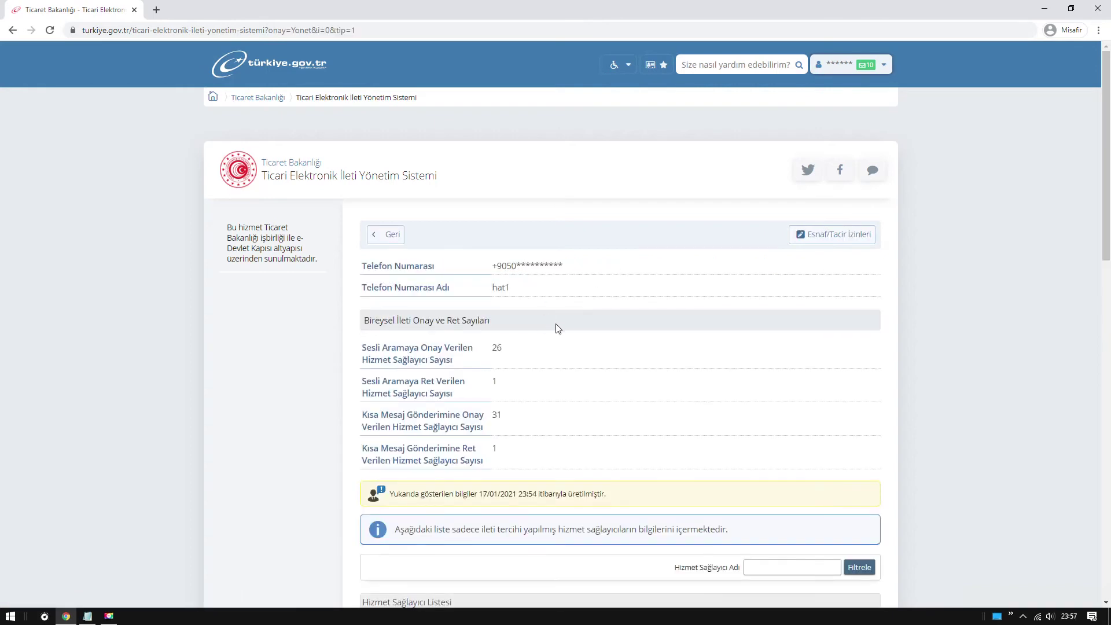
{"action": "scroll", "coordinate": [616, 395], "scroll_direction": "down", "scroll_amount": 2}
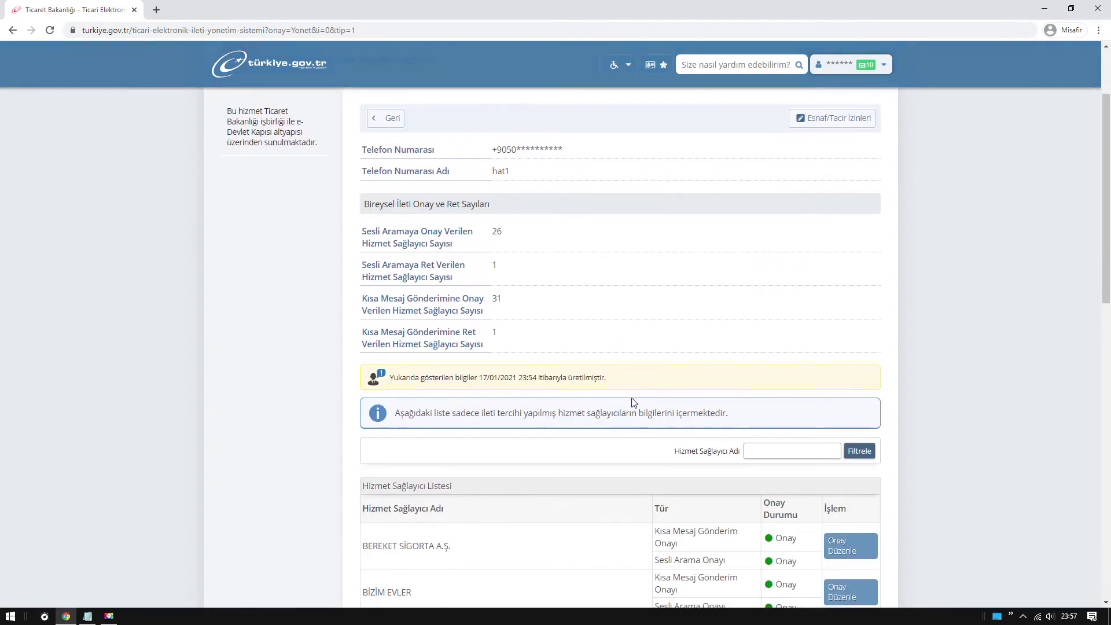
{"action": "scroll", "coordinate": [634, 399], "scroll_direction": "down", "scroll_amount": 2}
{"action": "scroll", "coordinate": [639, 400], "scroll_direction": "down", "scroll_amount": 2}
{"action": "scroll", "coordinate": [639, 400], "scroll_direction": "down", "scroll_amount": 2}
{"action": "scroll", "coordinate": [640, 399], "scroll_direction": "down", "scroll_amount": 2}
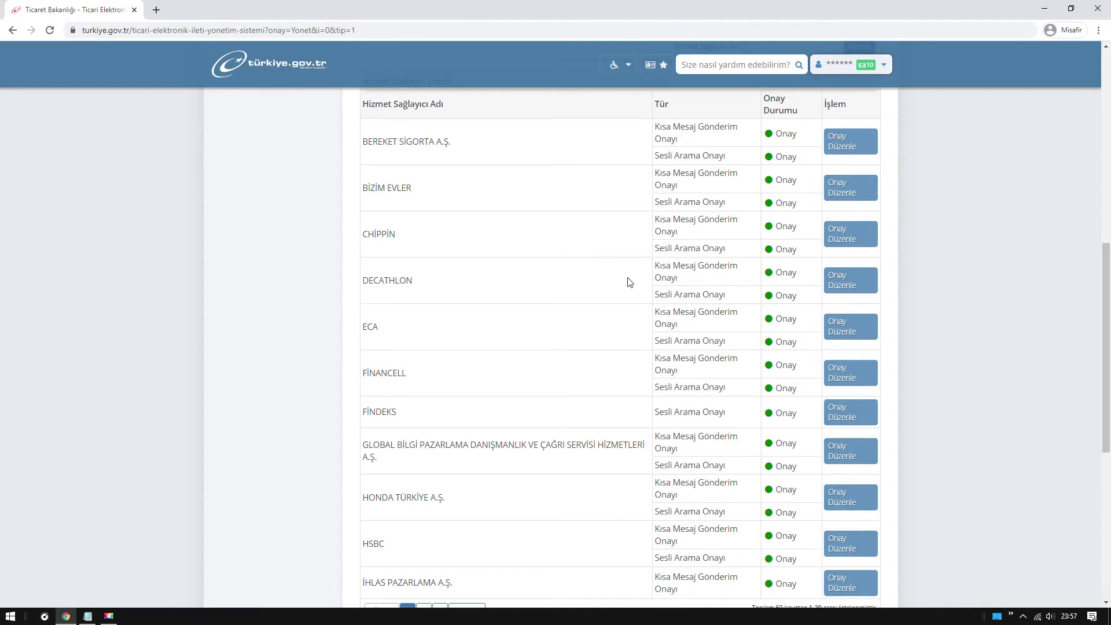
{"action": "scroll", "coordinate": [630, 287], "scroll_direction": "up", "scroll_amount": 1}
{"action": "scroll", "coordinate": [630, 286], "scroll_direction": "up", "scroll_amount": 4}
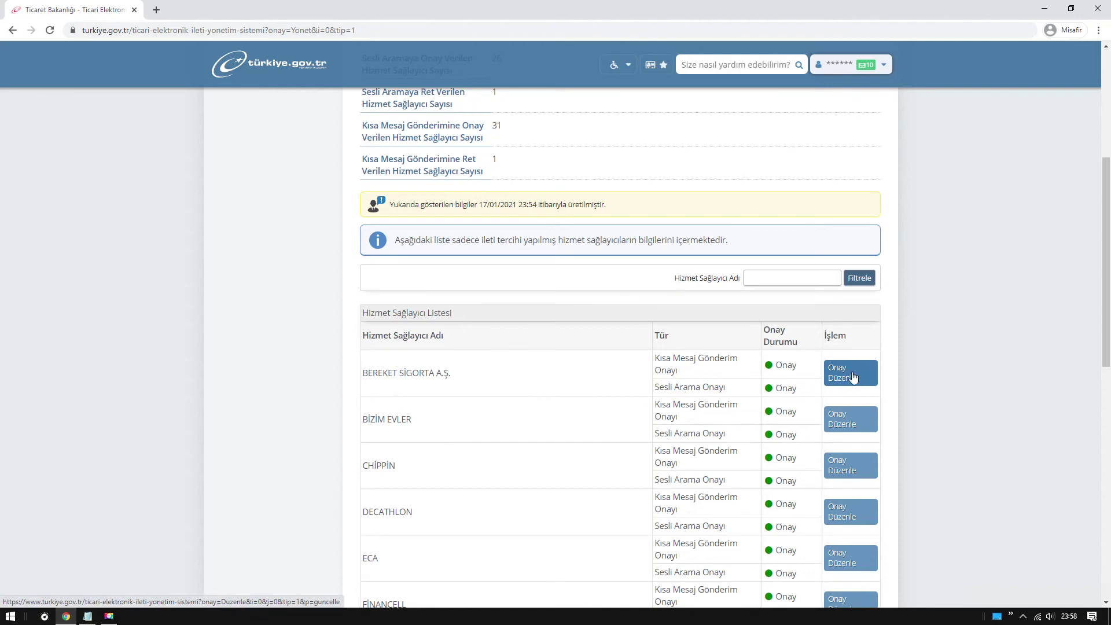
Set BEREKET SİGORTA A.Ş.'s Kısa Mesaj Gönderim consent to Ret and save.
{"action": "left_click", "coordinate": [854, 377]}
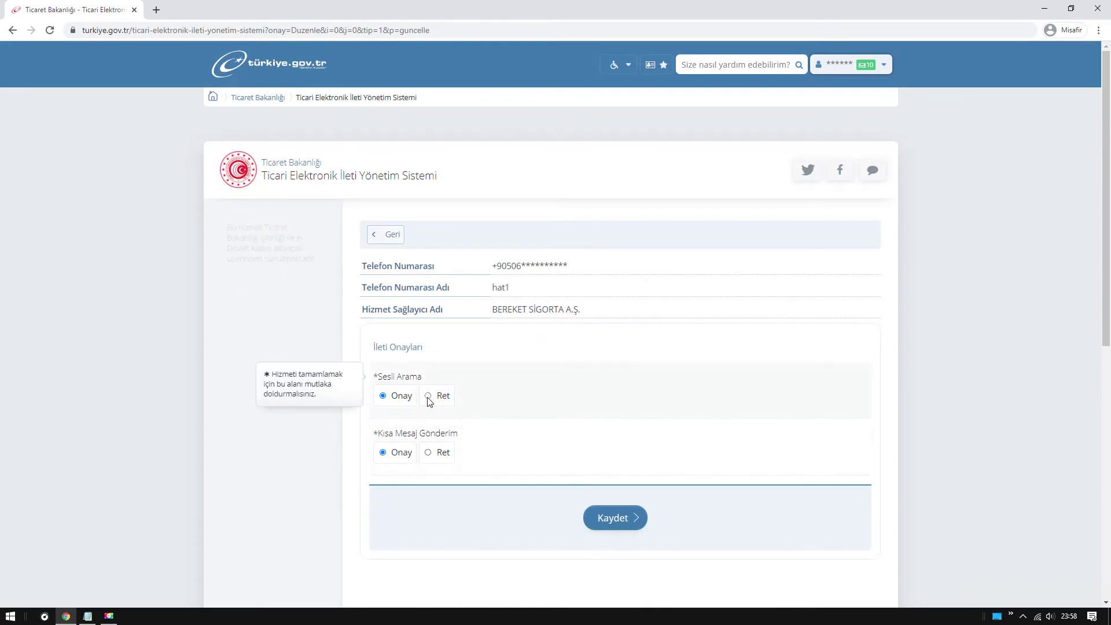
{"action": "left_click", "coordinate": [429, 453]}
{"action": "left_click", "coordinate": [615, 517]}
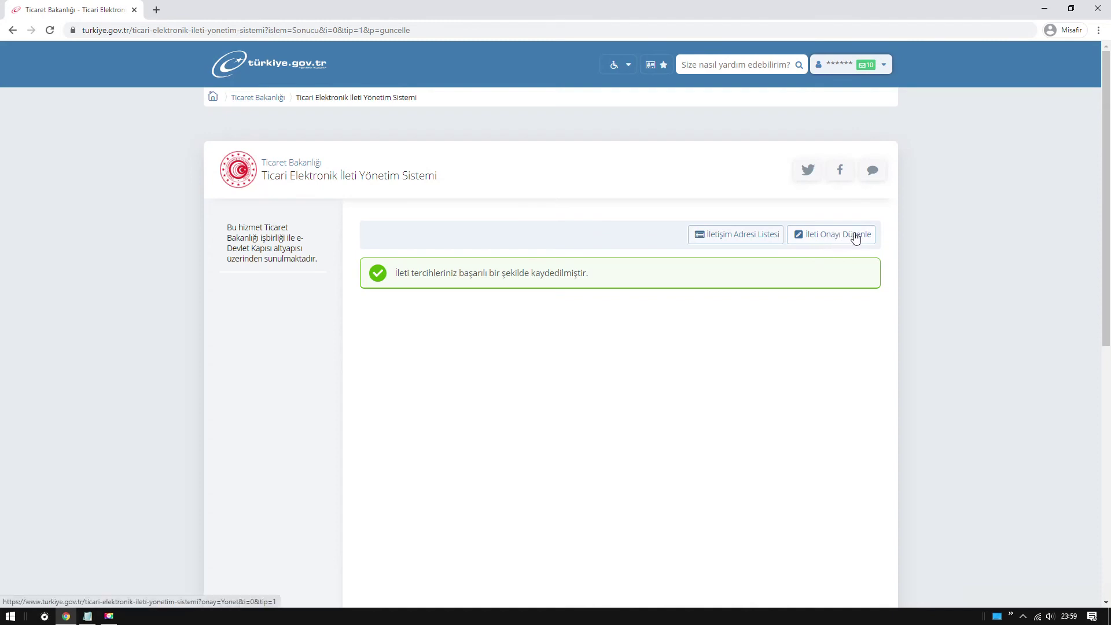
Return to İleti Onayı Düzenle and check BEREKET's SMS and call rows show Ret.
{"action": "left_click", "coordinate": [856, 238]}
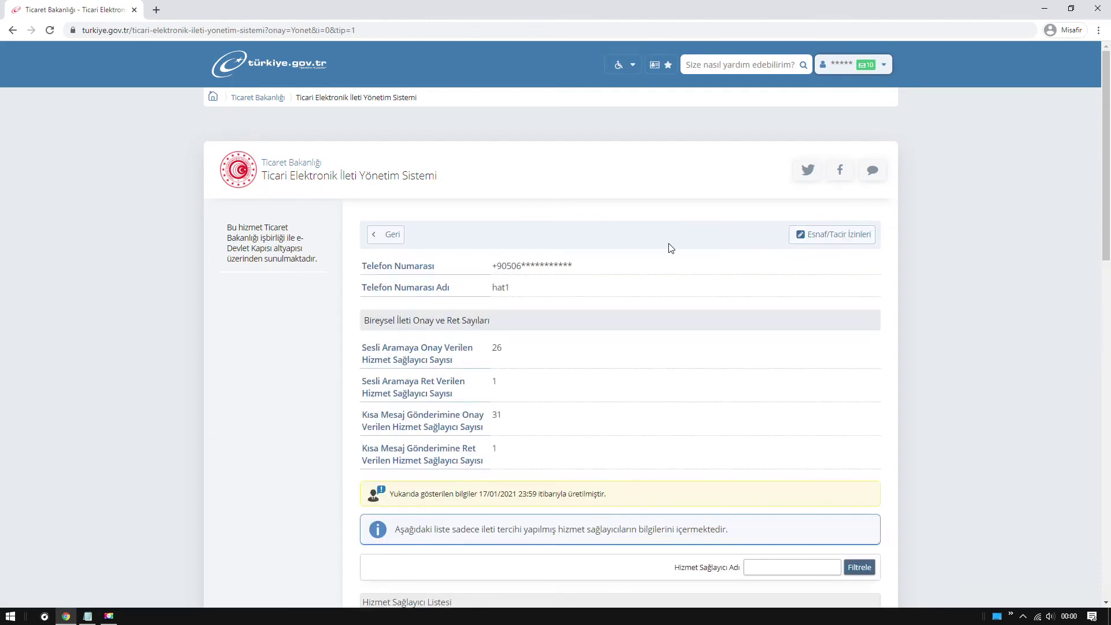
{"action": "scroll", "coordinate": [670, 248], "scroll_direction": "down", "scroll_amount": 4}
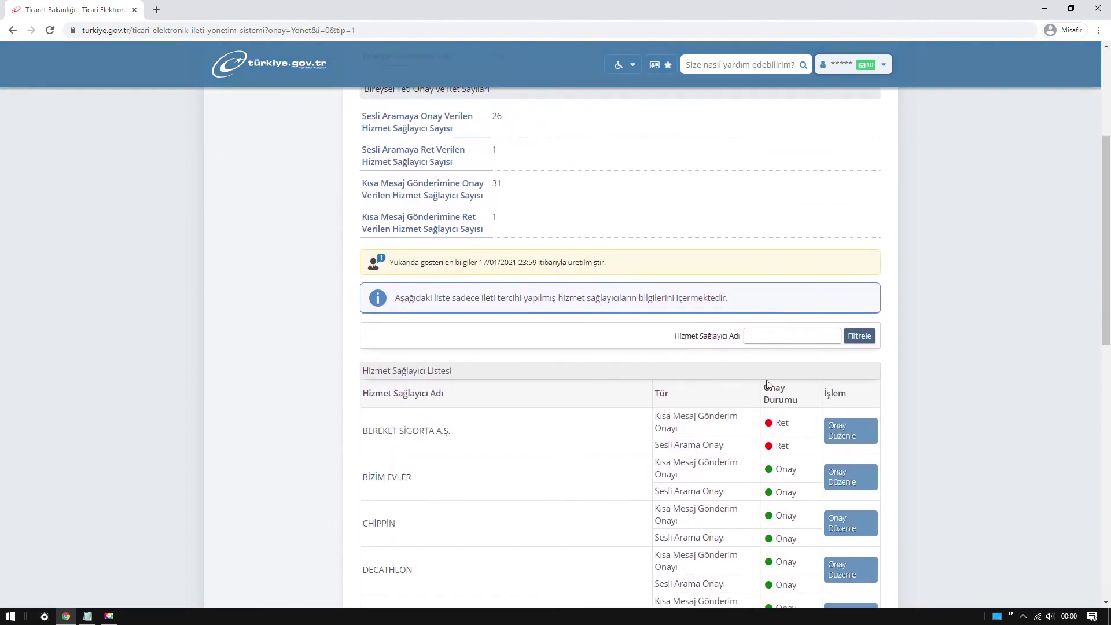
{"action": "left_click", "coordinate": [801, 455]}
{"action": "mouse_move", "coordinate": [801, 455]}
{"action": "left_mouse_down"}
{"action": "mouse_move", "coordinate": [731, 418]}
{"action": "mouse_move", "coordinate": [804, 433]}
{"action": "left_mouse_up"}
{"action": "left_click", "coordinate": [915, 476]}
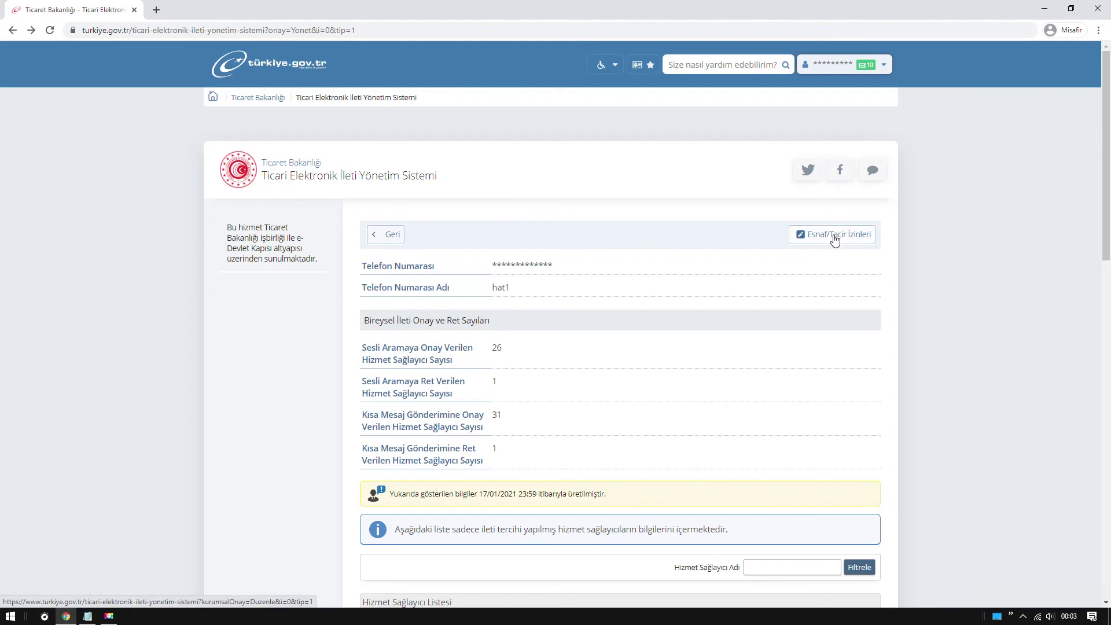
Open Esnaf/Tacir İzinleri and scroll to JOKER, NATRO and QNB FİNANSBANK, all at Onay.
{"action": "left_click", "coordinate": [835, 239]}
{"action": "scroll", "coordinate": [724, 382], "scroll_direction": "down", "scroll_amount": 4}
{"action": "scroll", "coordinate": [753, 404], "scroll_direction": "down", "scroll_amount": 2}
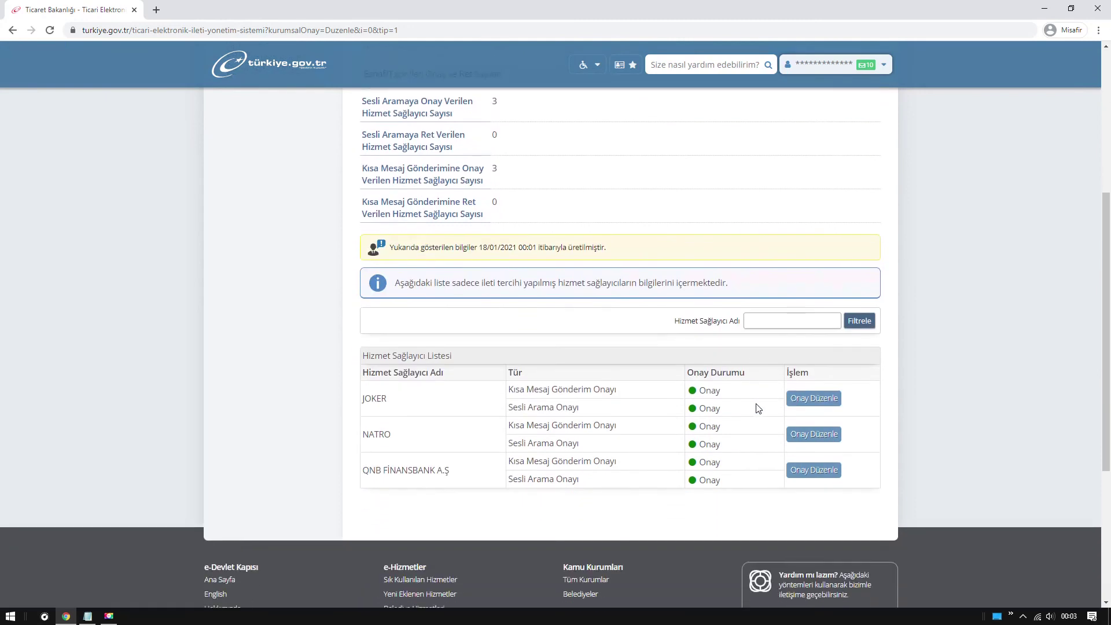